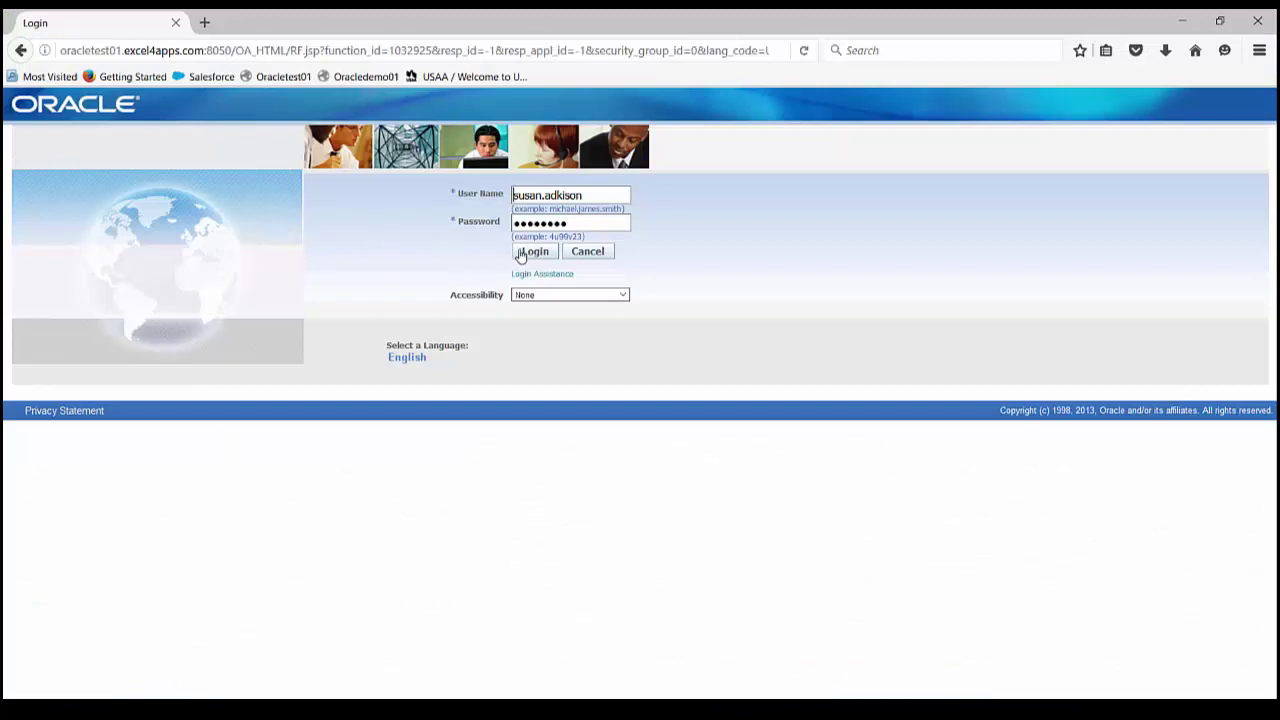
- Log in to Oracle E-Business Suite and start the Excel4apps Wands, Standard responsibility
left_click(516, 254)
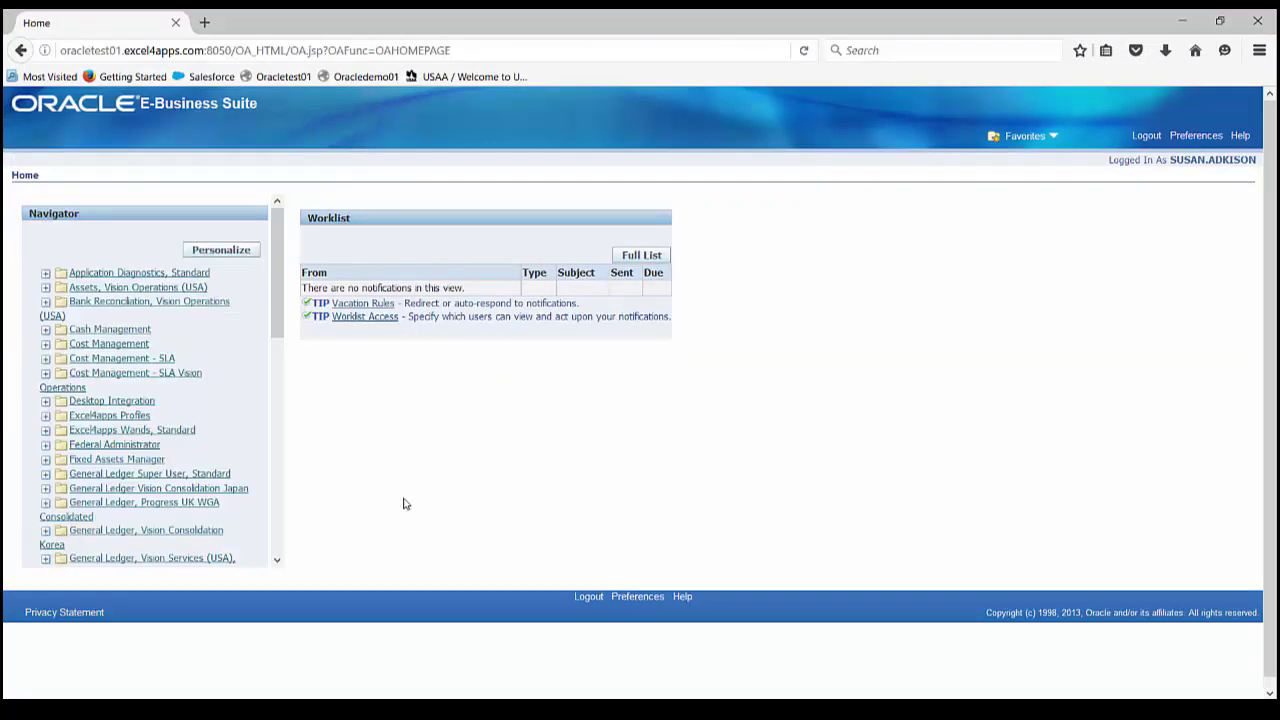
left_click(124, 432)
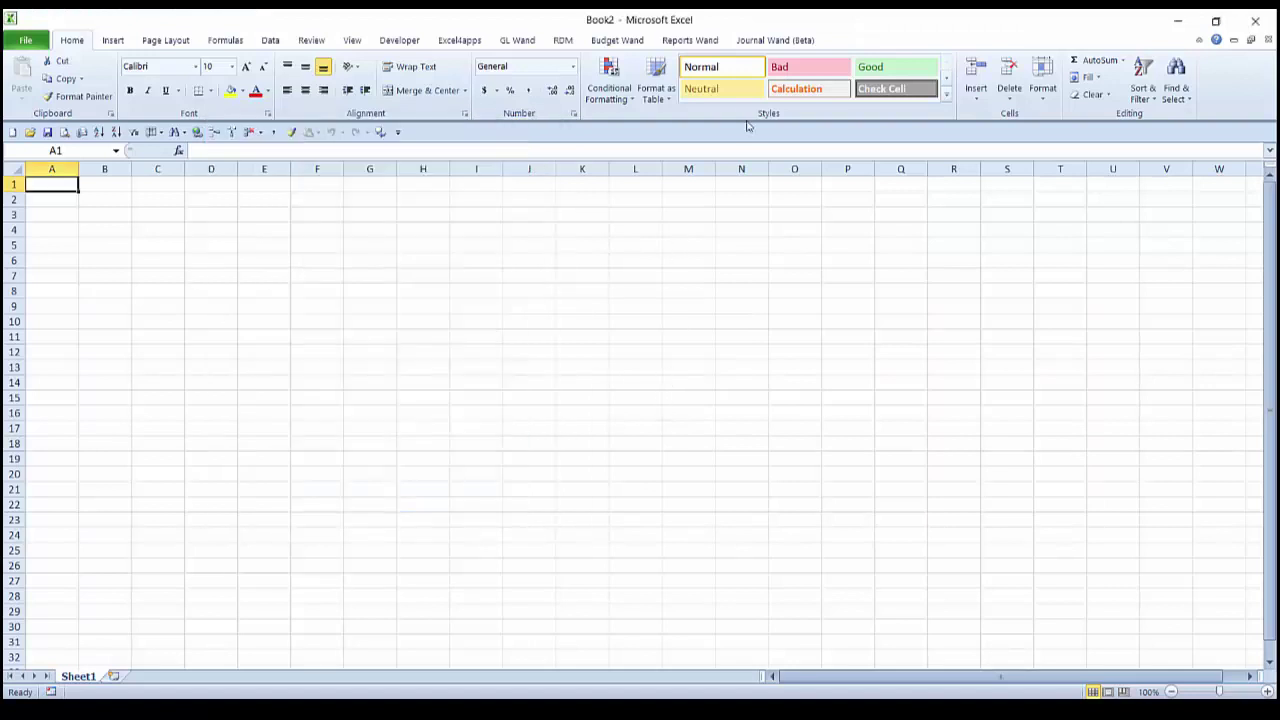
- Open the Receivables Customer Aging shared template and execute it with As of Date 10/31/2010
left_click(690, 40)
left_click(1085, 75)
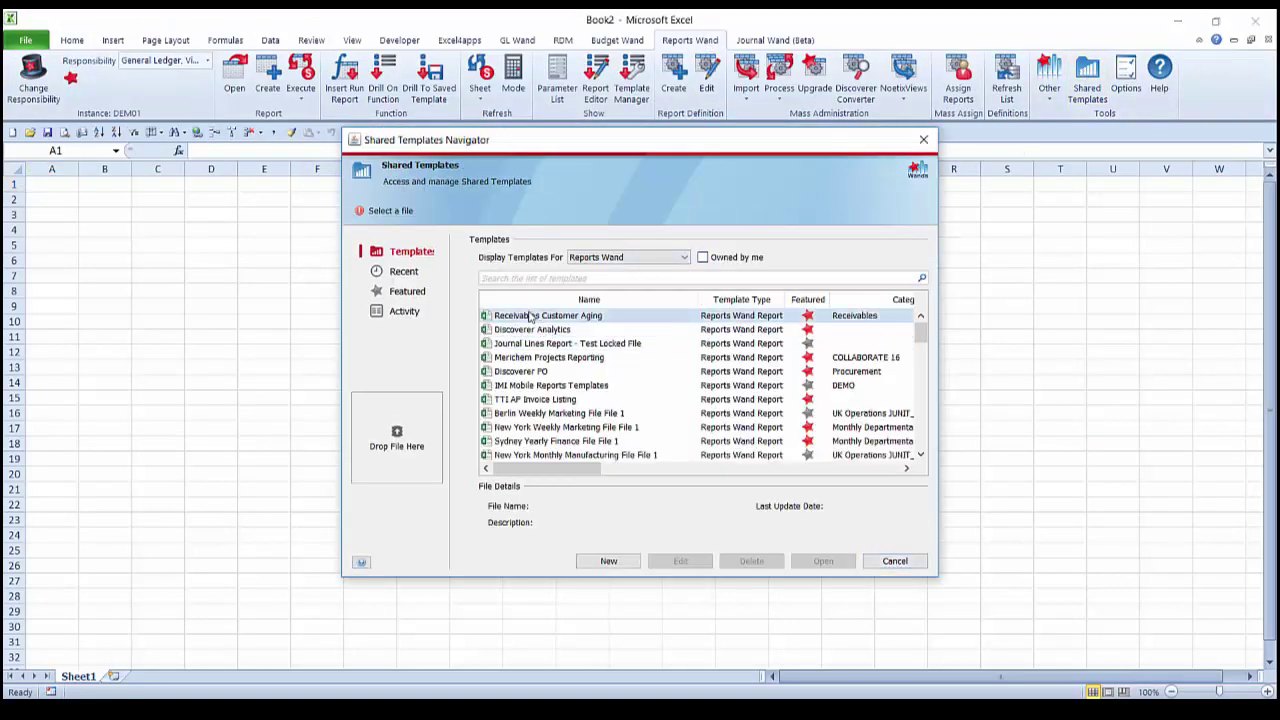
left_click(530, 316)
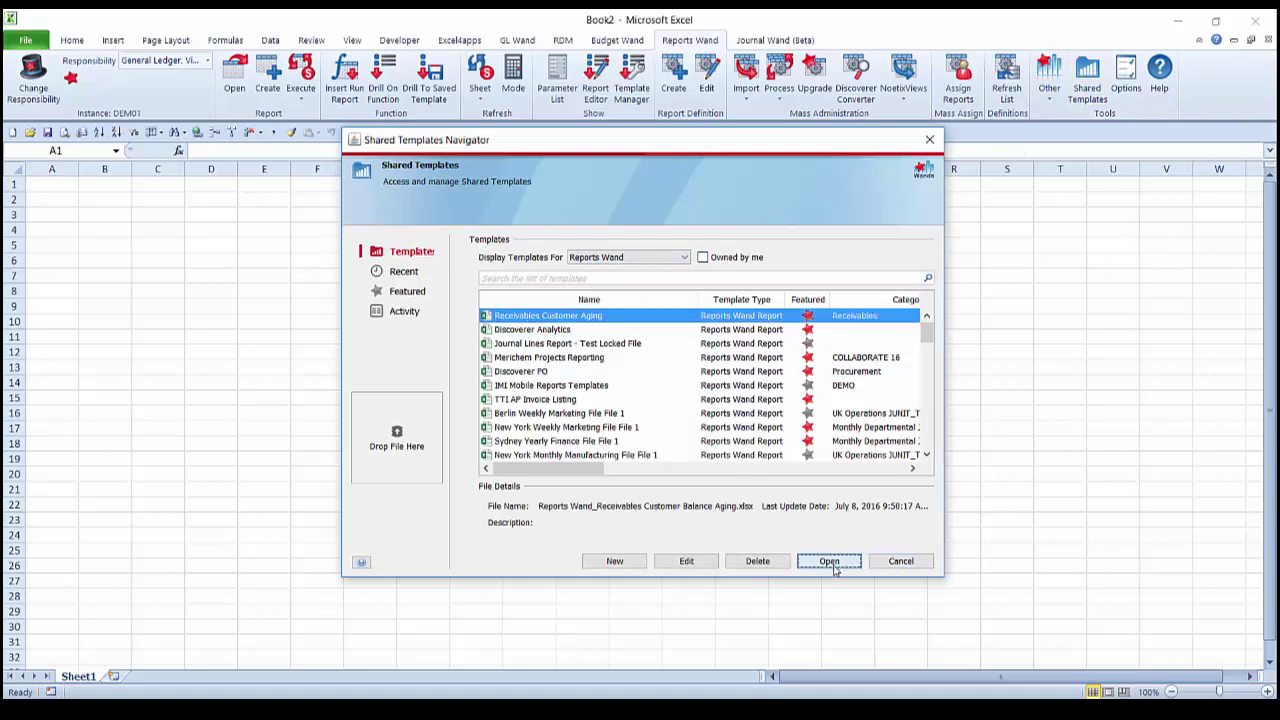
left_click(829, 561)
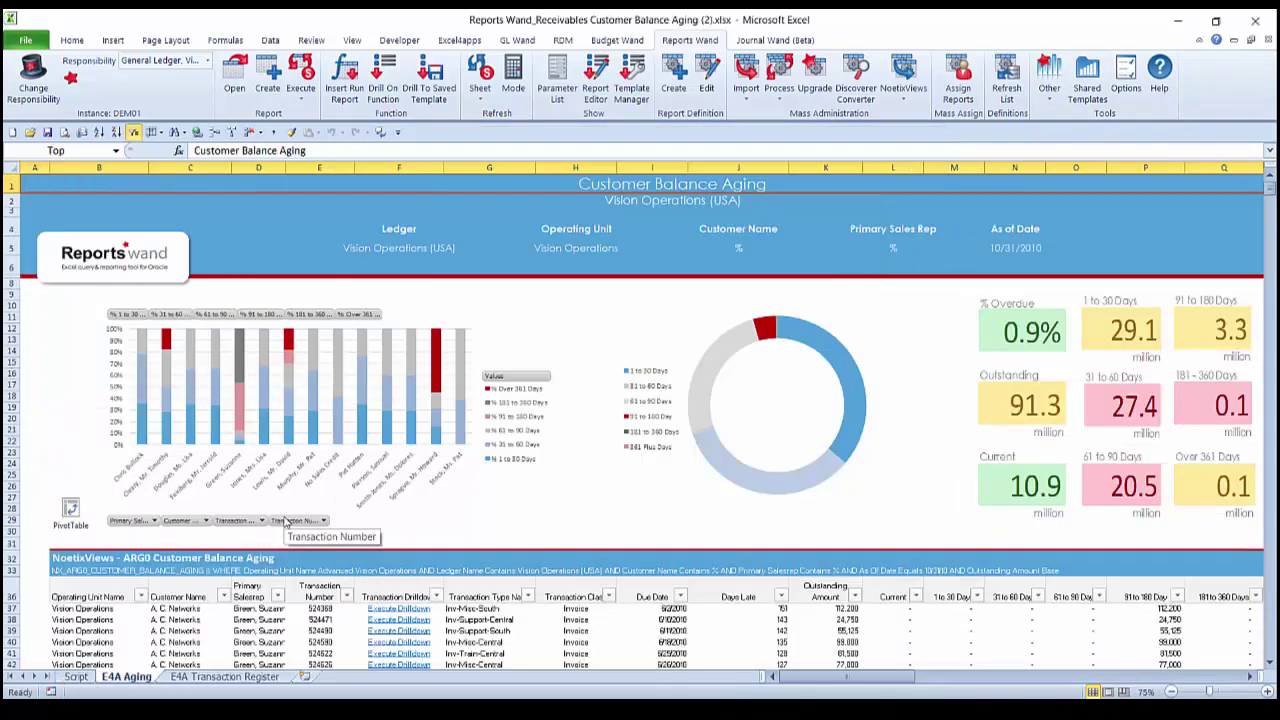
left_click(1000, 250)
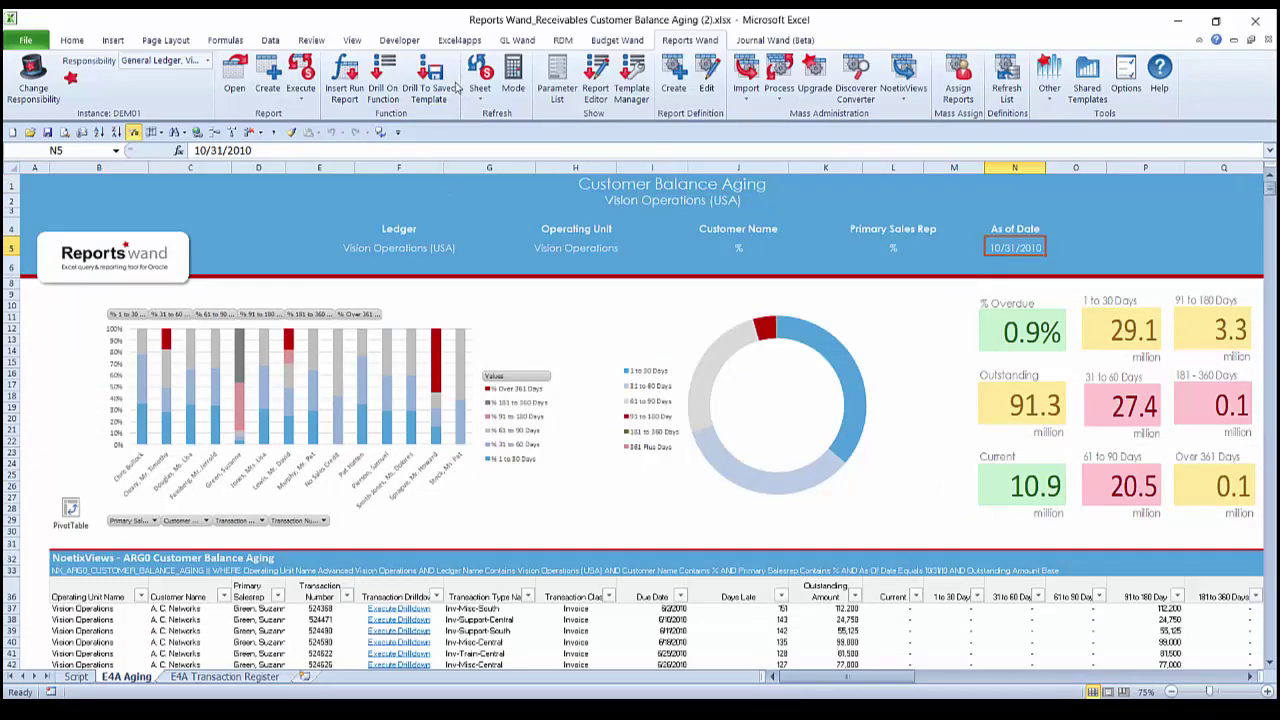
left_click(300, 75)
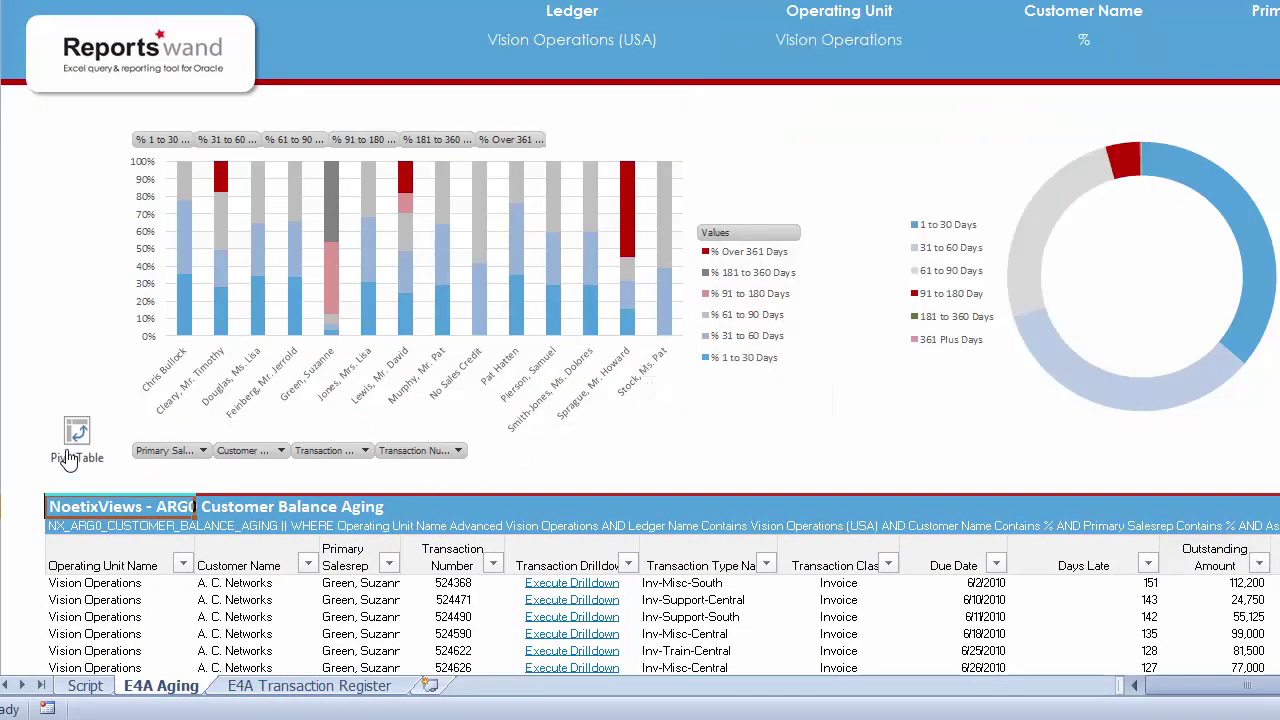
- Jump to the end of the aging data, then return to the report top
key("ctrl+Down")
key("ctrl+Down")
scroll(354, 494, "down", 6)
scroll(354, 494, "down", 2)
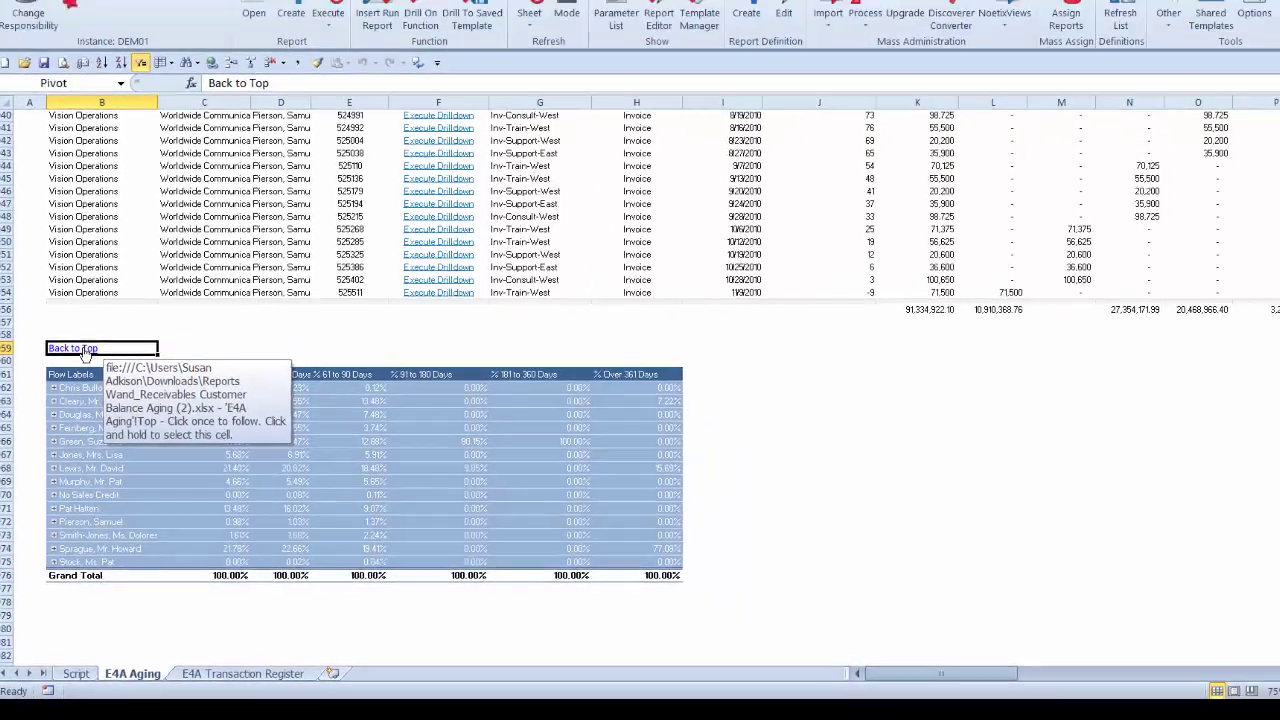
left_click(97, 253)
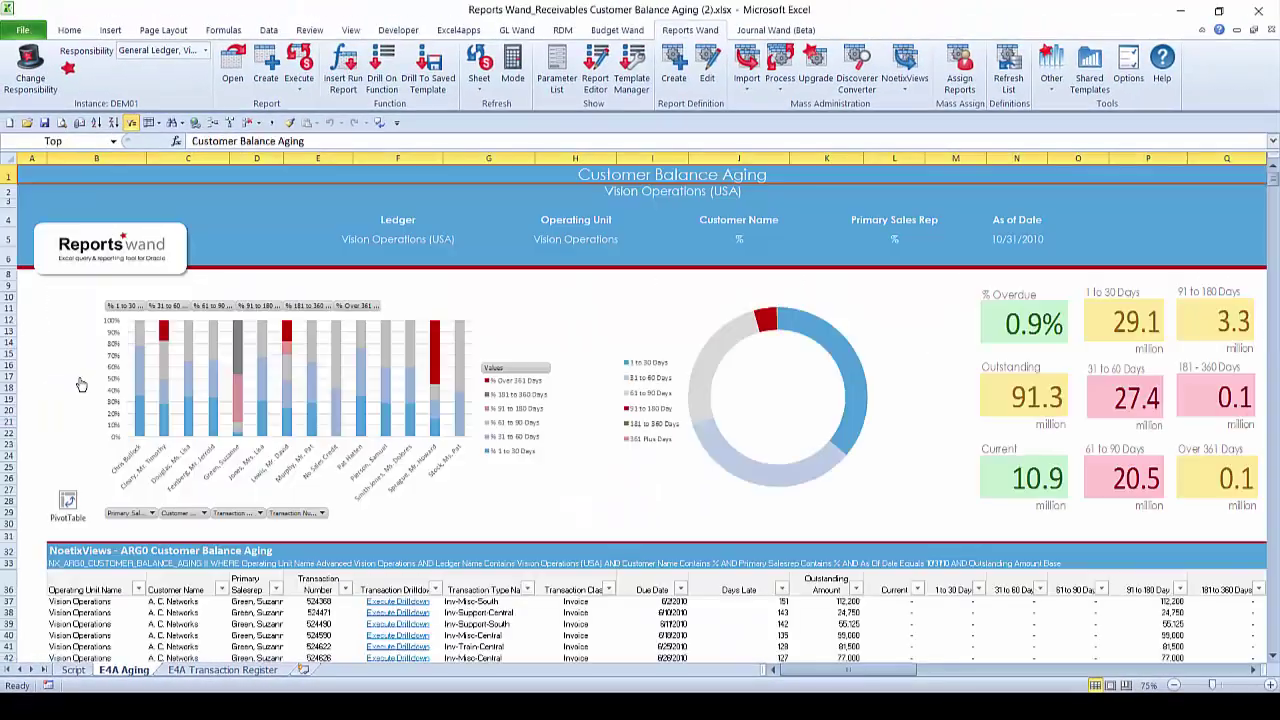
- Run the drilldown for transaction 524590, then return to the aging dashboard
left_click(393, 624)
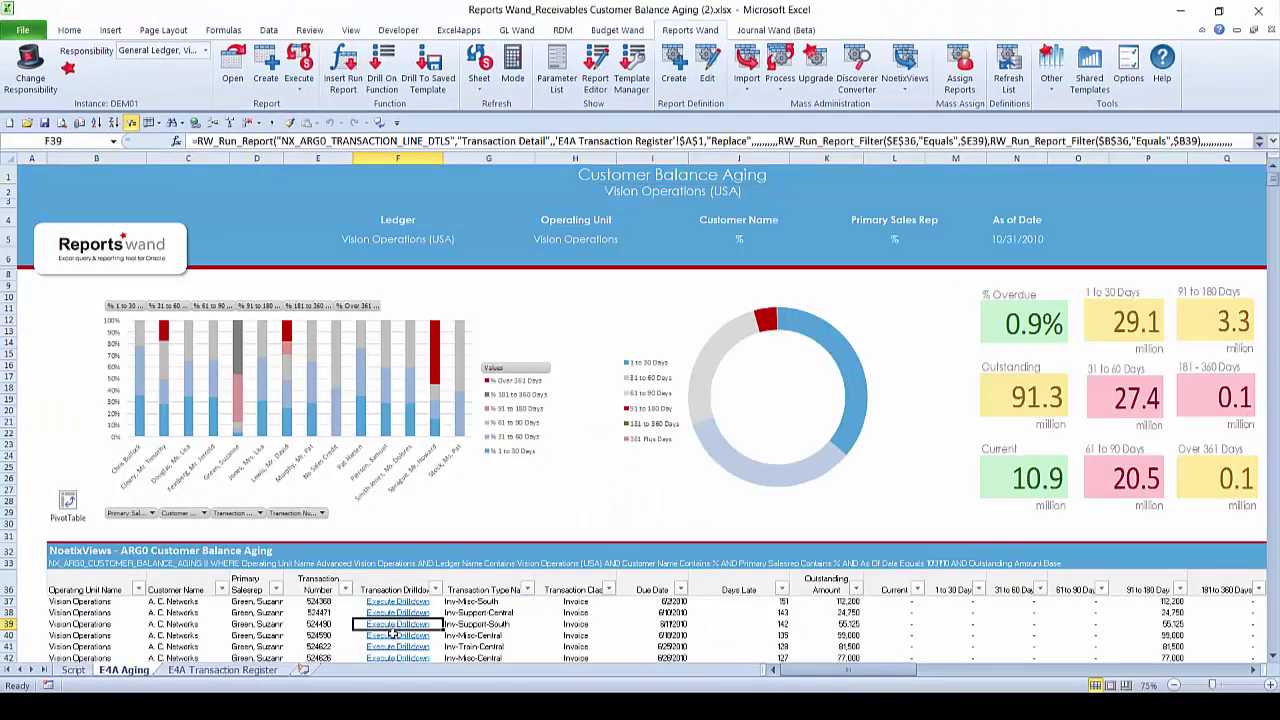
left_click(393, 636)
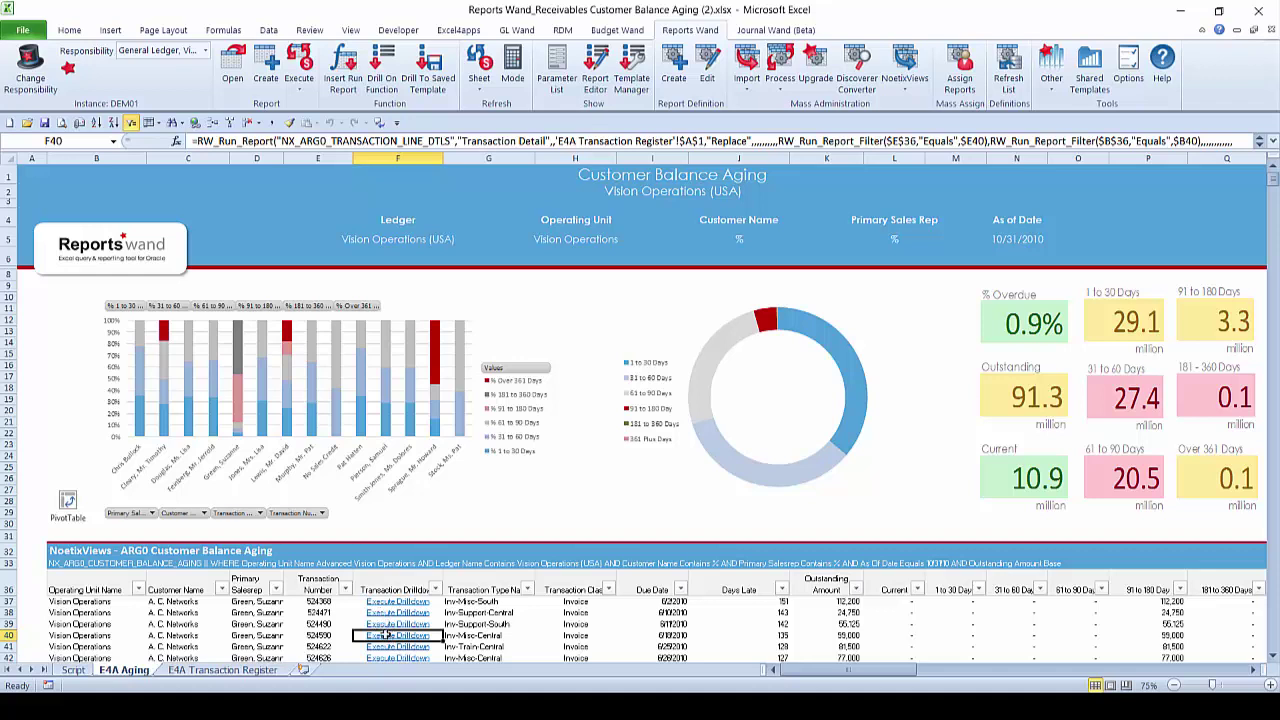
left_click(390, 638)
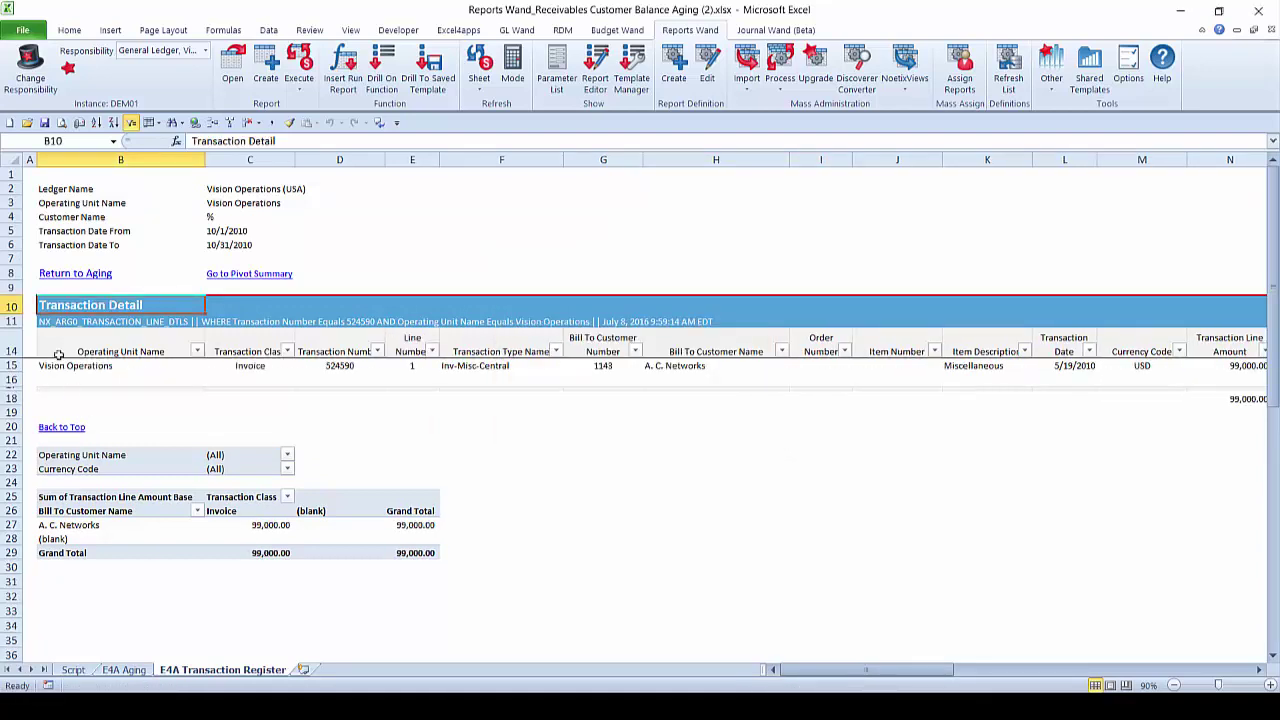
left_click(72, 282)
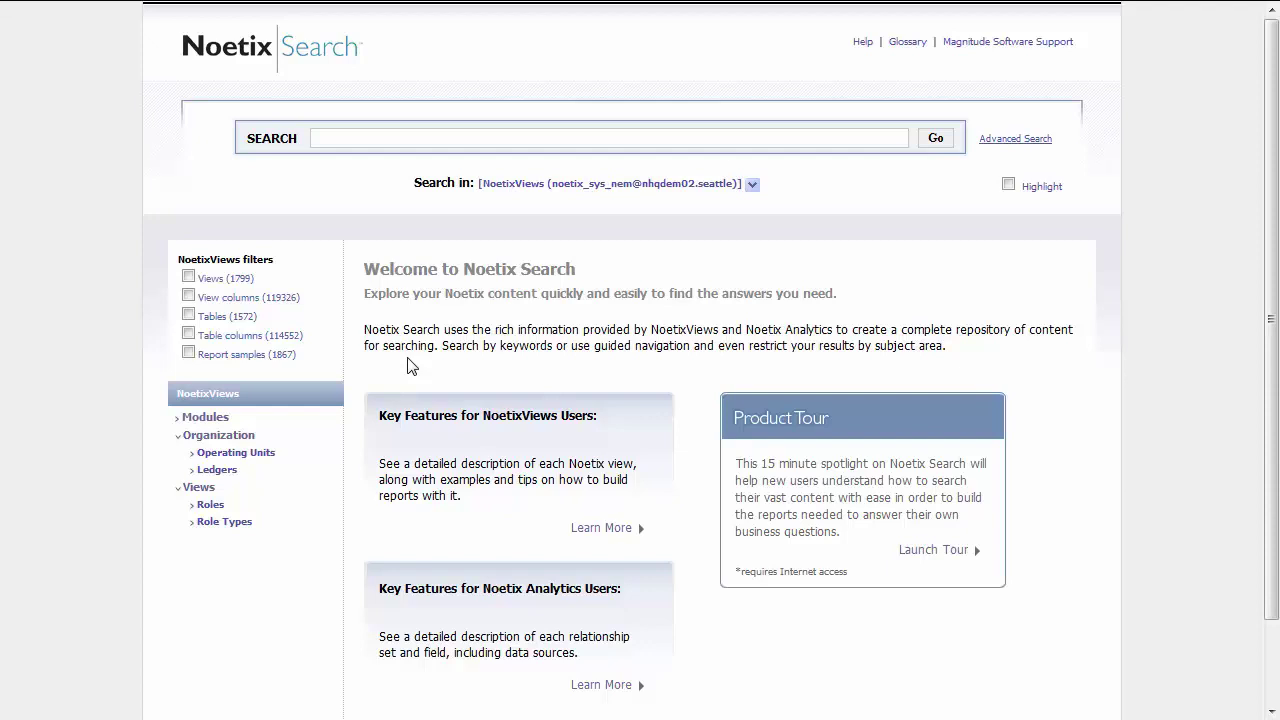
- Filter results to Views (1799), expand the Modules list, and scroll through the views
left_click(188, 277)
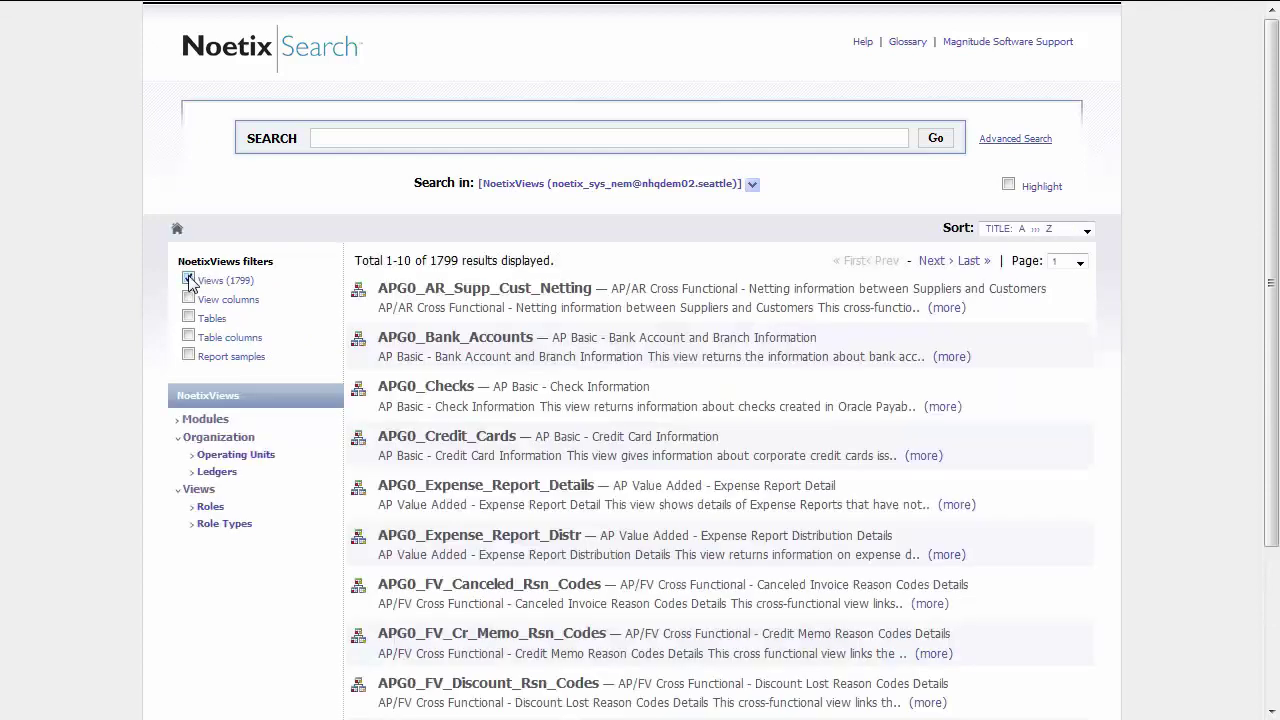
left_click(205, 420)
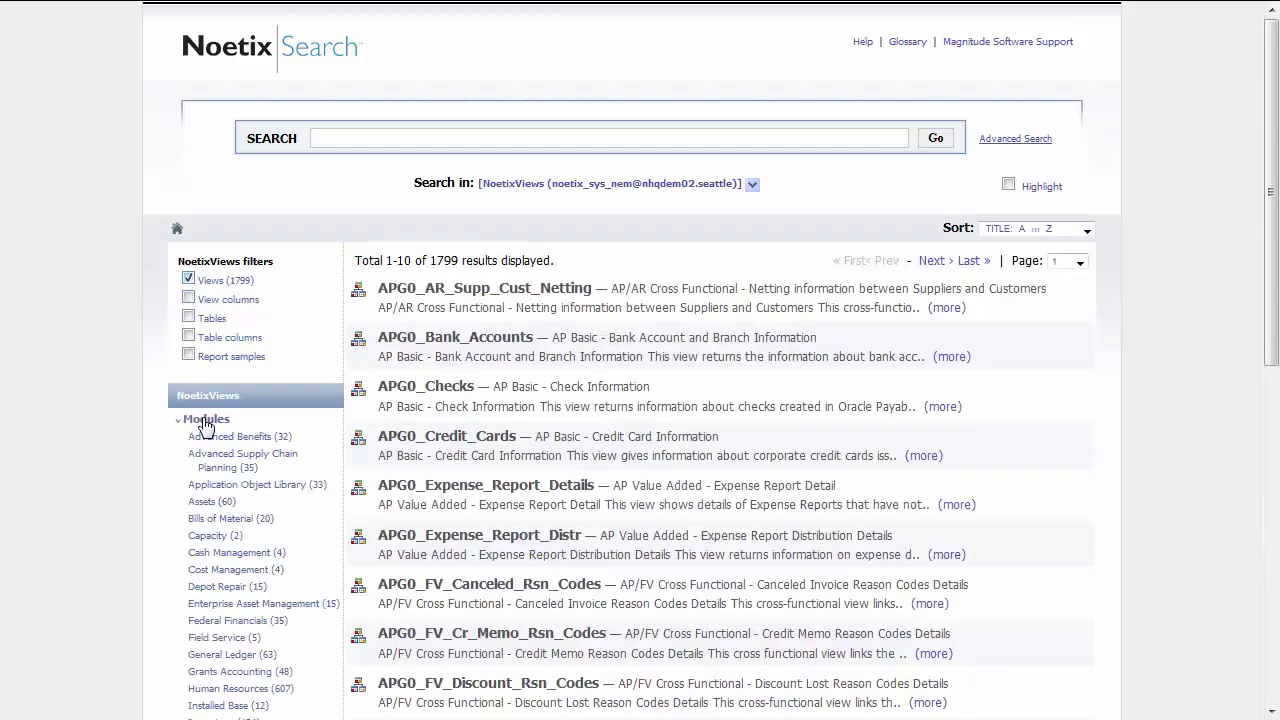
left_click_drag(1270, 345, 1268, 560)
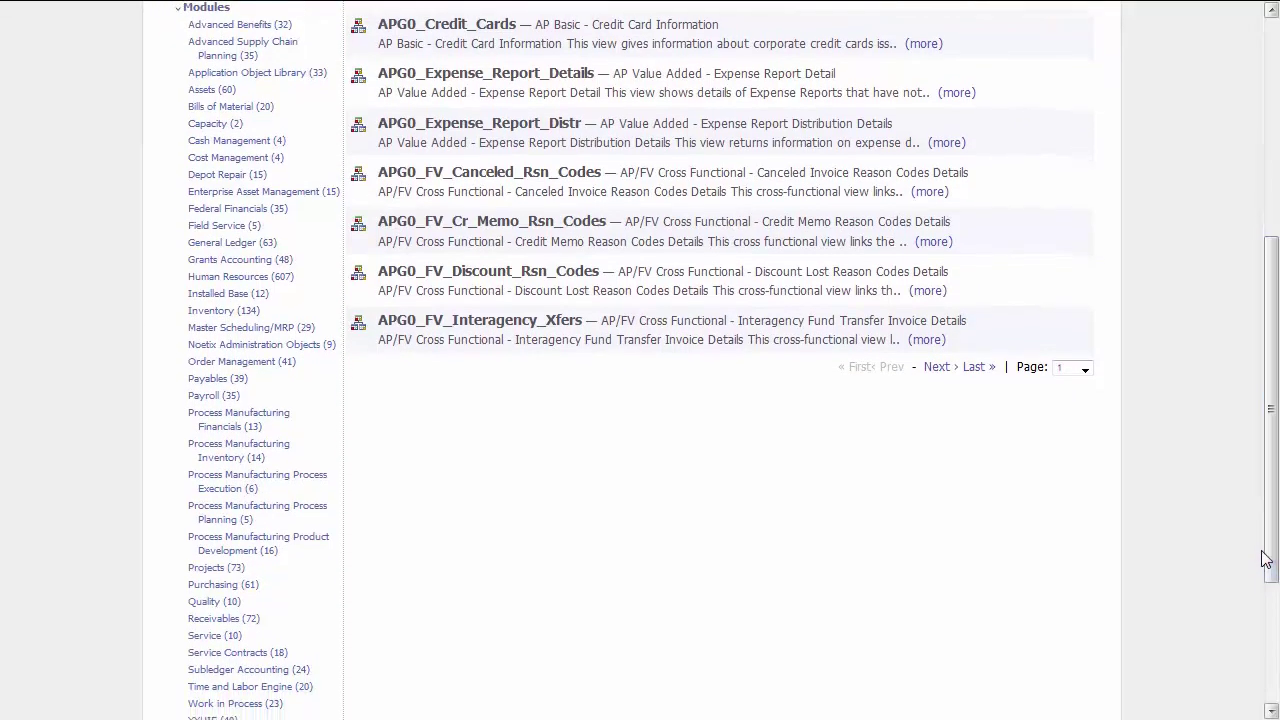
left_click_drag(1266, 560, 1276, 322)
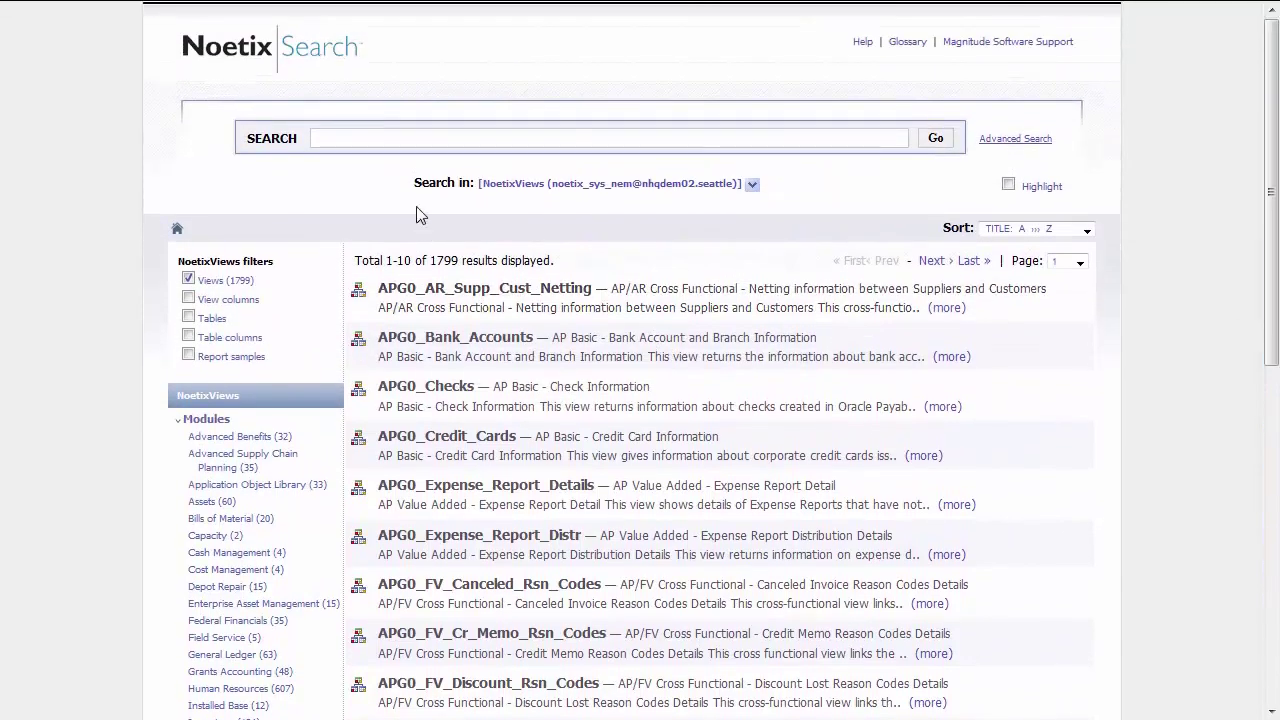
- Search Noetix for 'invoice payments'
left_click(392, 136)
type("invoice payments")
key("Return")
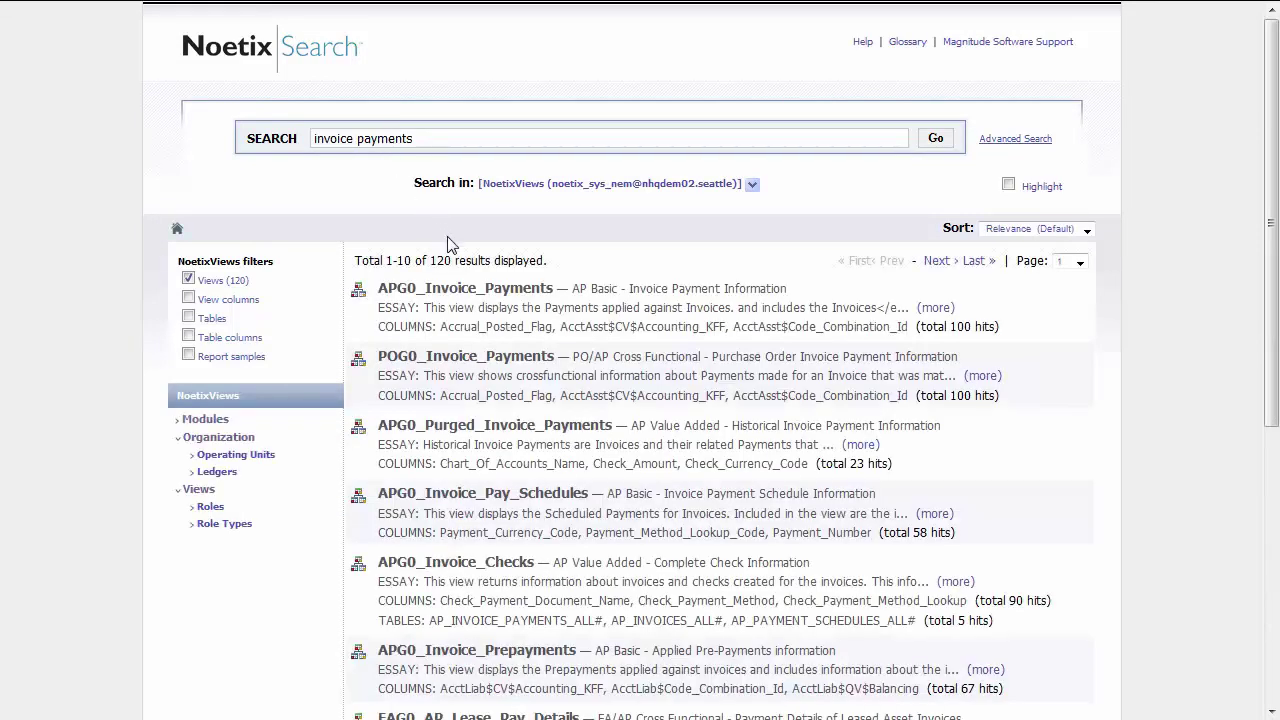
- Open APG0_Invoice_Payments, expand its full description, and scroll its 130 view columns
left_click(490, 294)
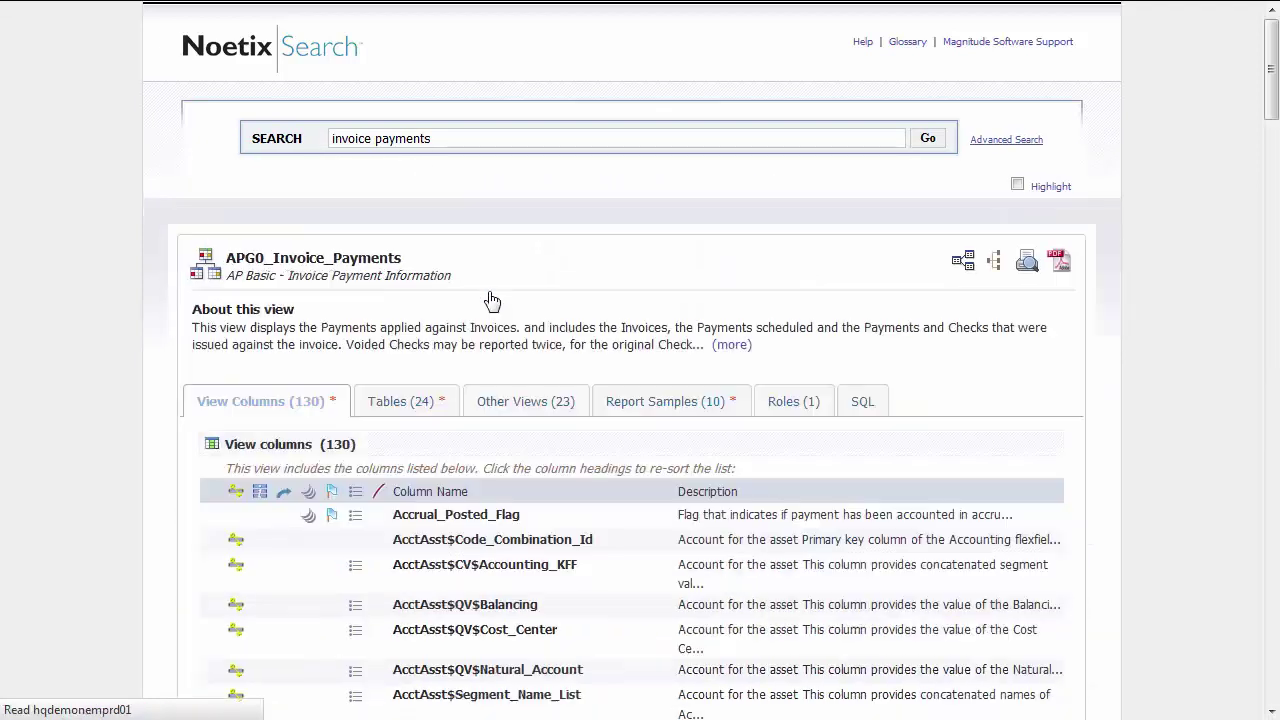
left_click(730, 346)
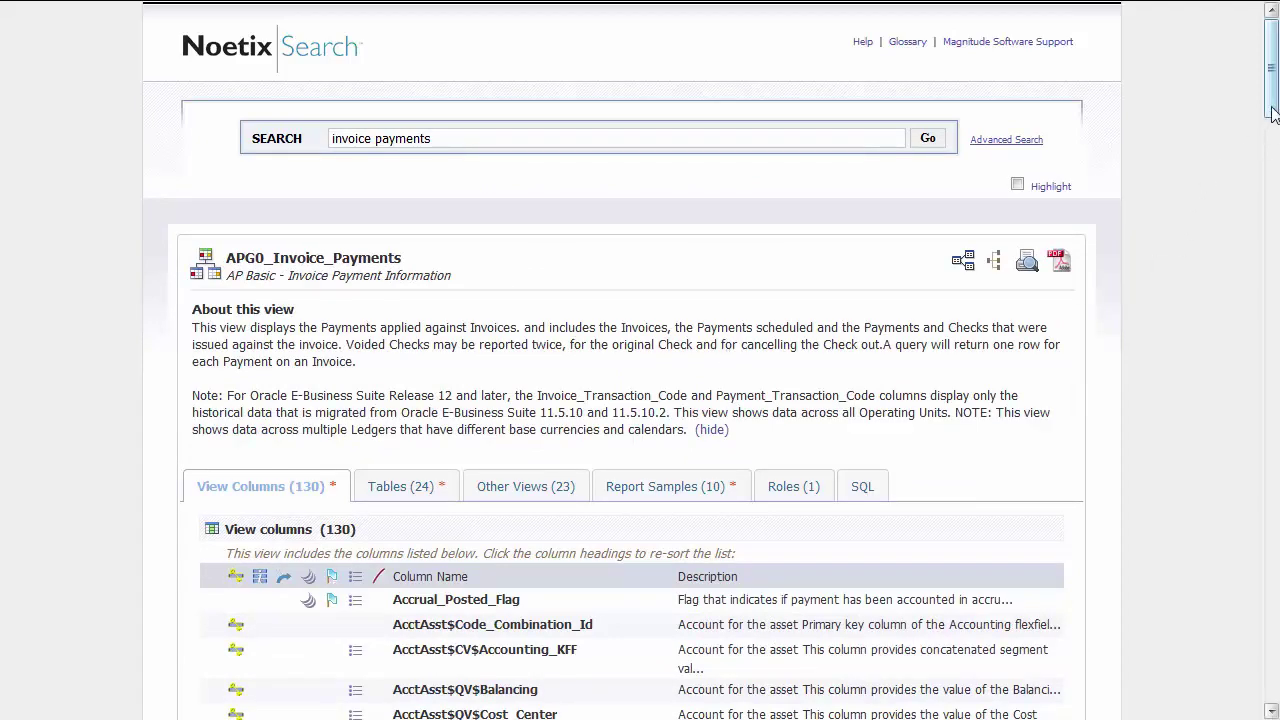
left_click_drag(1273, 115, 1274, 182)
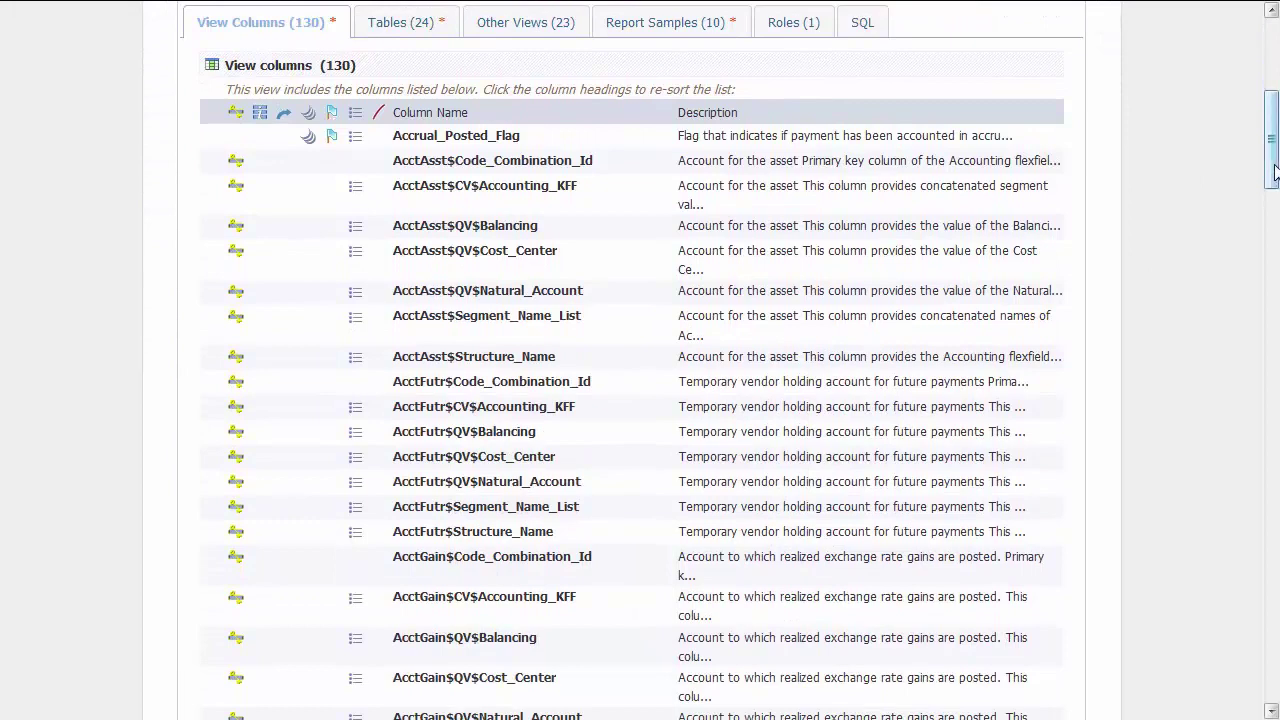
left_click_drag(1274, 182, 1273, 513)
- View the INV$Misc_Vendor_Address column lineage, then go back to APG0_Invoice_Payments
left_click(516, 220)
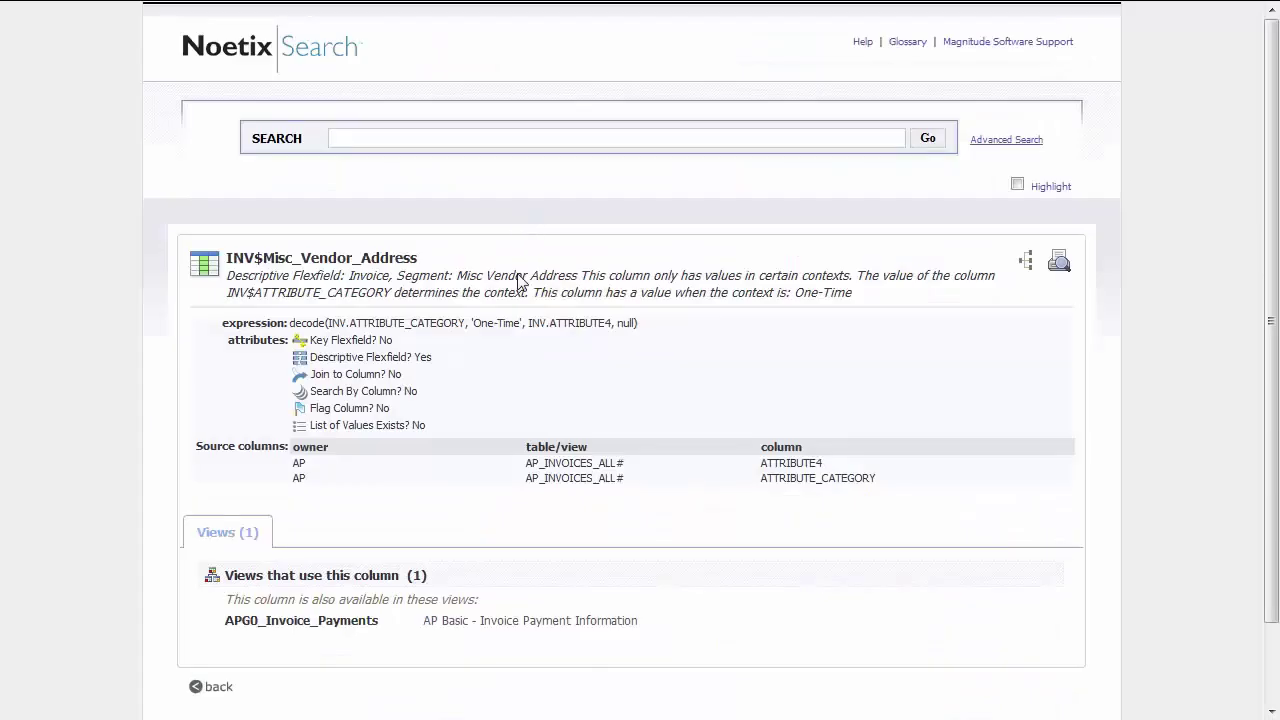
left_click(200, 694)
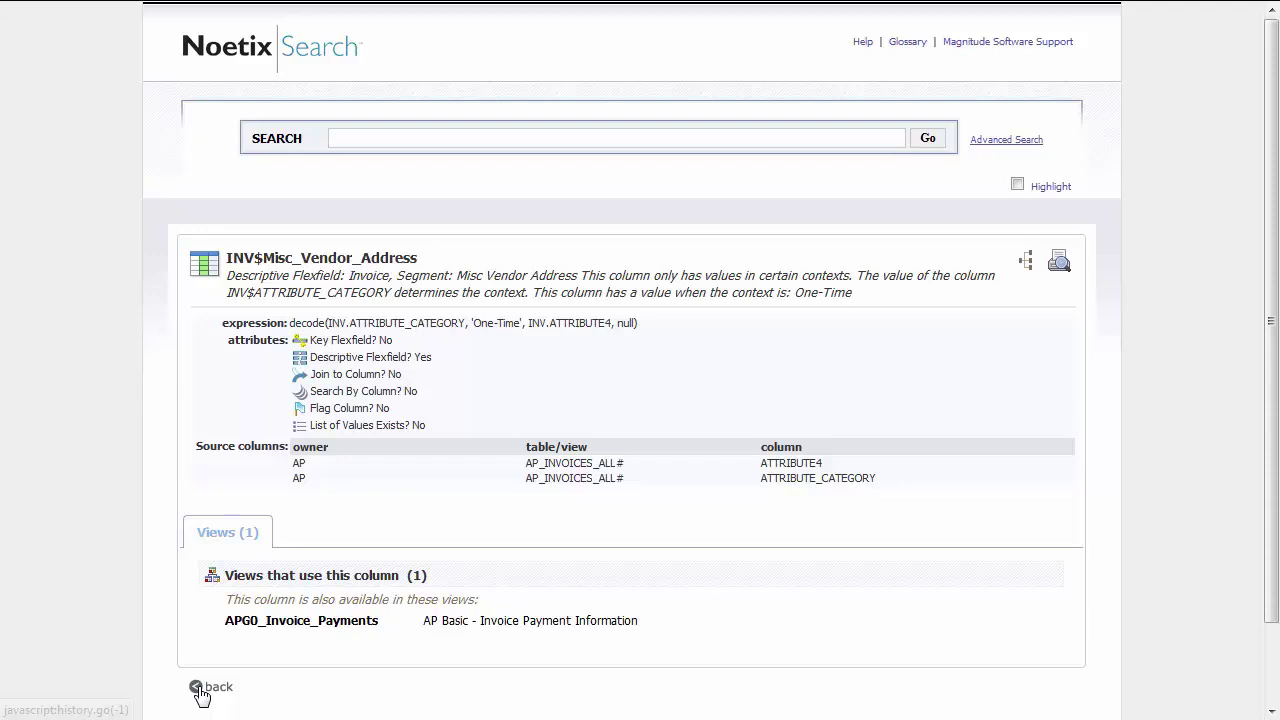
- Show the Tables (24) list and expand AP_INVOICES_ALL# to map its columns to view columns
left_click(388, 203)
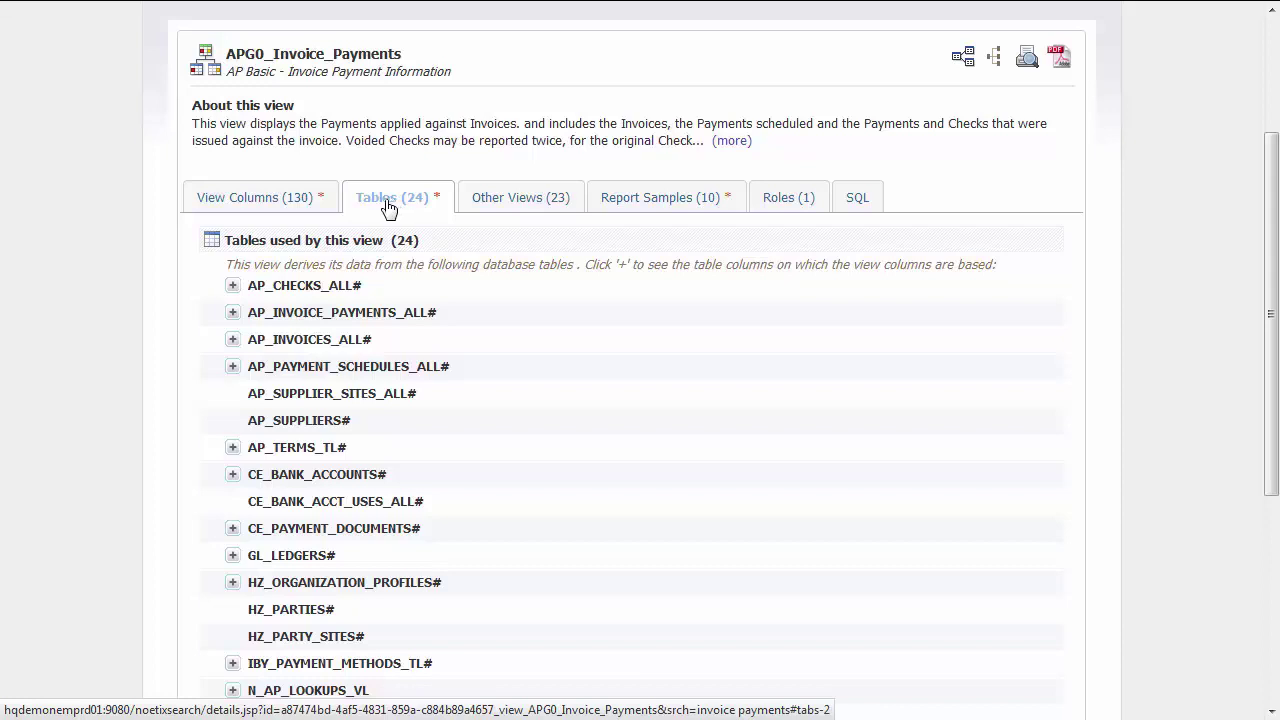
left_click(233, 341)
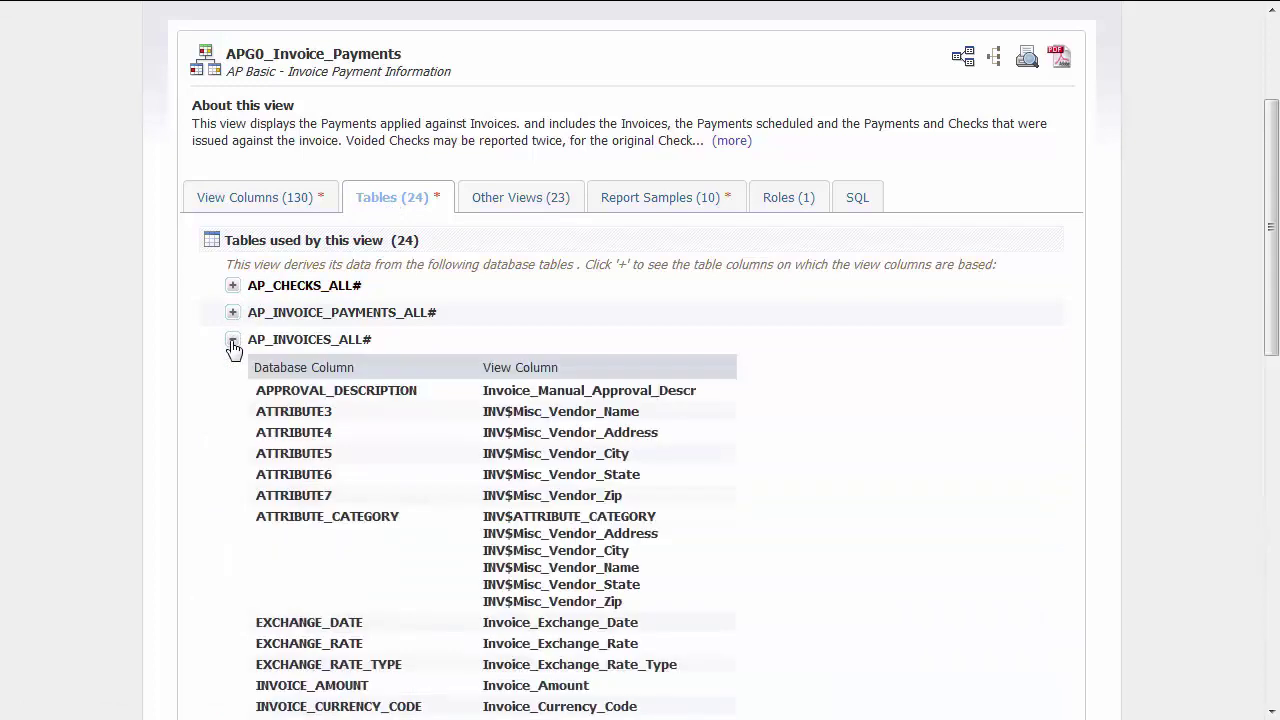